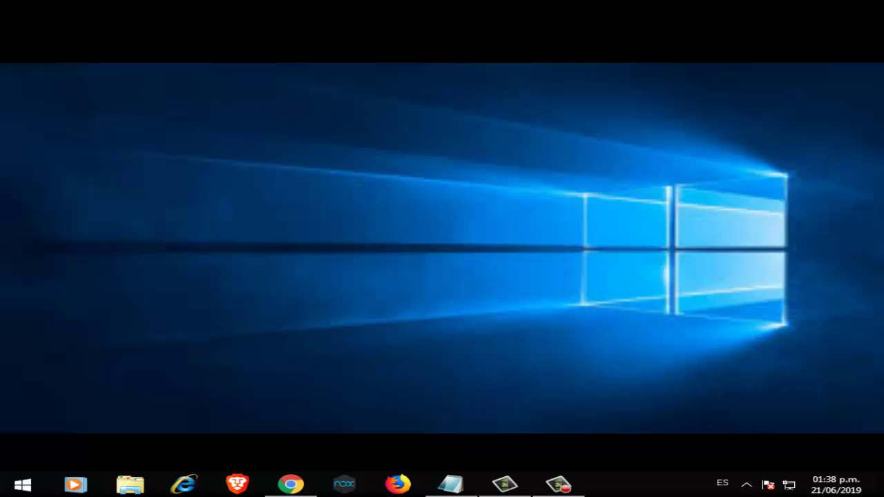
Search for cmd in Windows and open the Command Prompt as administrator.
click(11, 486)
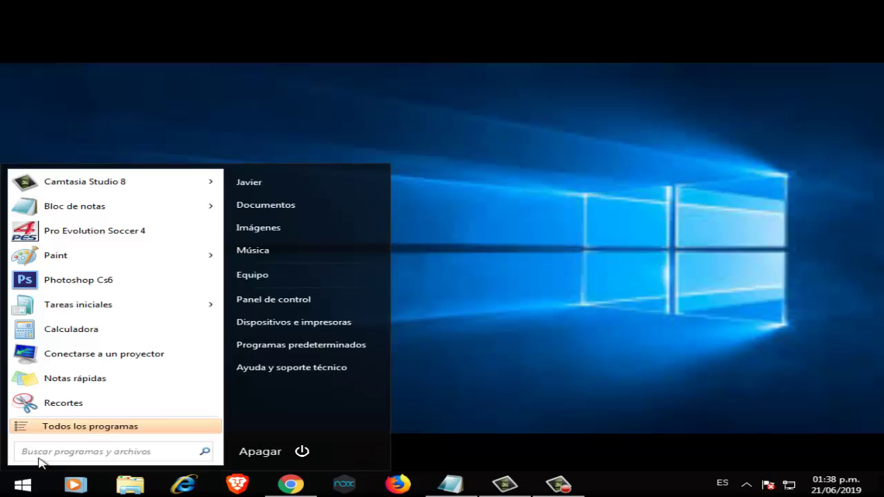
click(42, 450)
text(cmd)
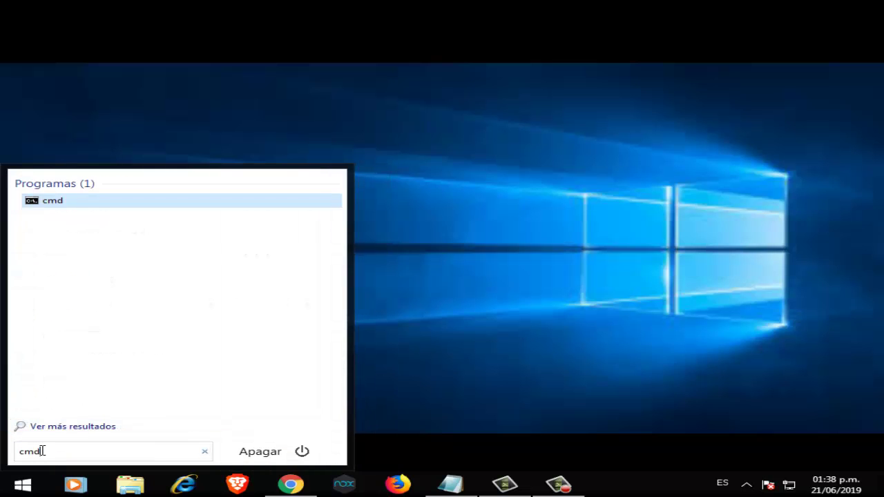
right_click(47, 211)
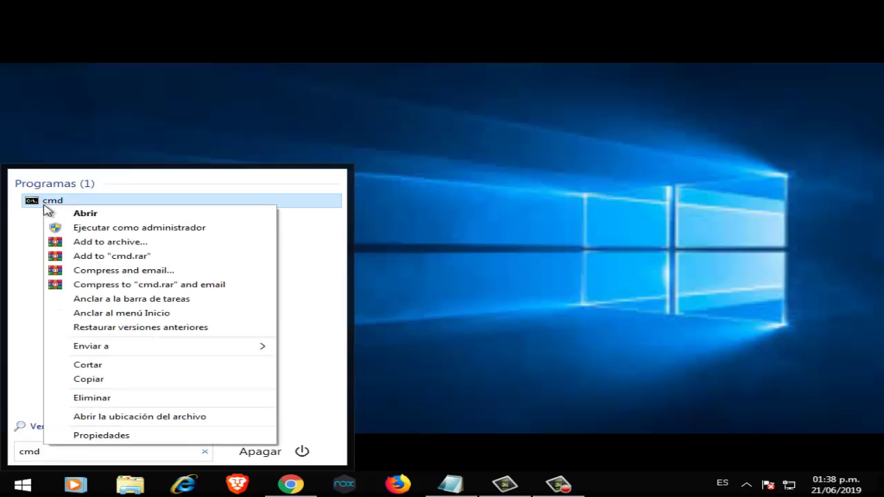
click(110, 228)
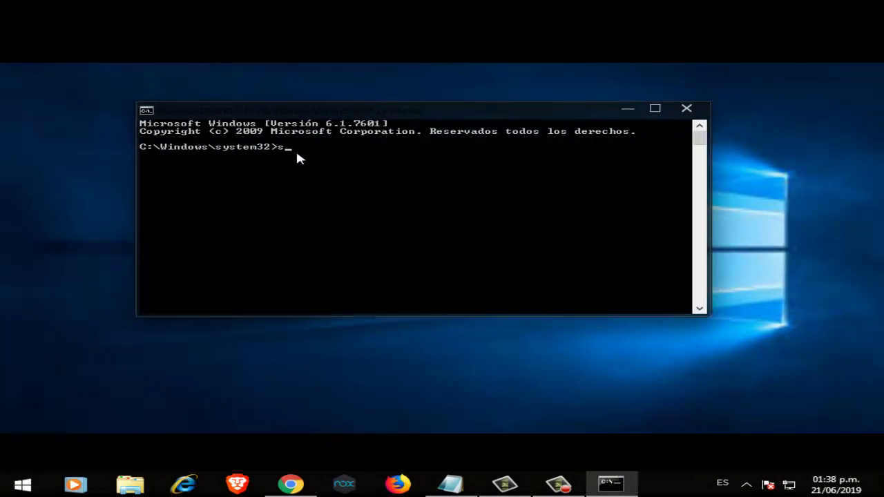
Enter the command sfc /scannow at the prompt and close the window without running it.
text(fc )
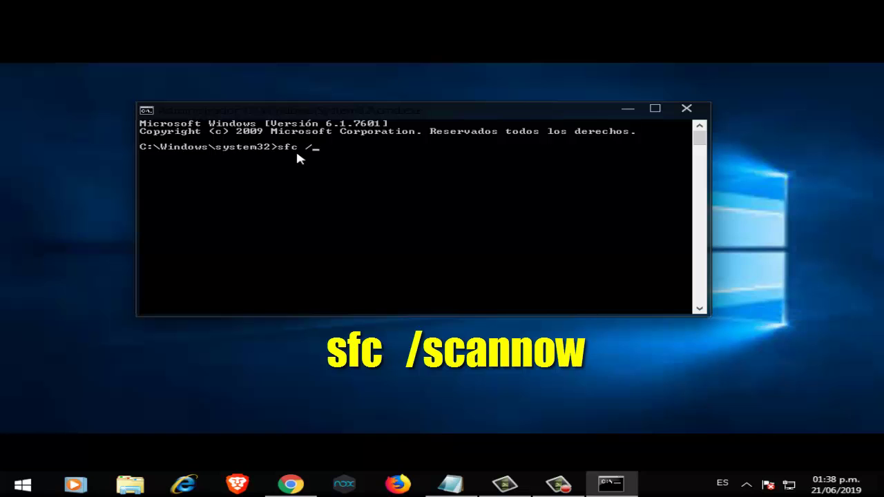
text(/scabb¿)
key(BackSpace)
key(BackSpace)
key(BackSpace)
text(nnow)
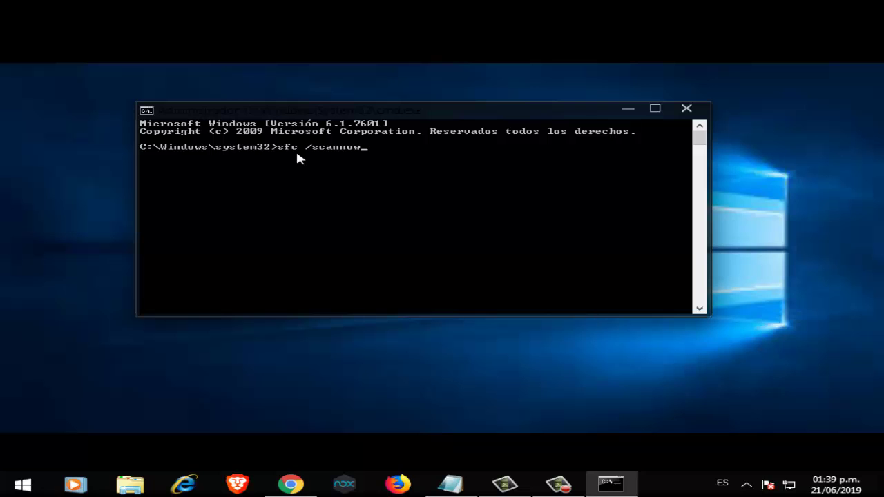
click(697, 107)
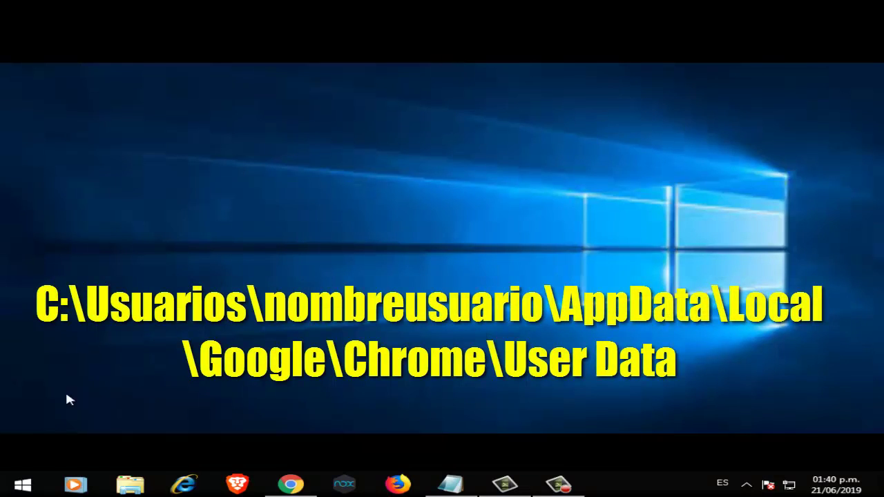
Open Equipo in Windows Explorer and paste the path C:\Usuarios\nombreusuario\AppData\Local\Google\Chrome\User Data into its address field.
click(23, 486)
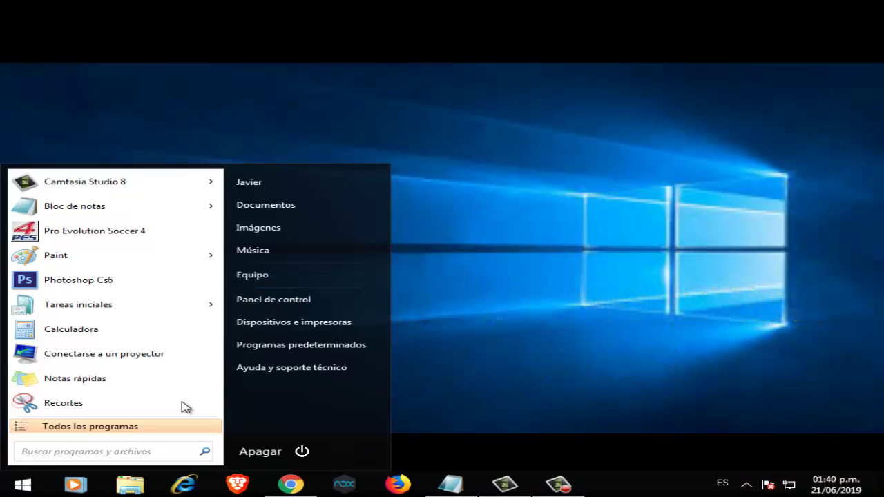
click(260, 283)
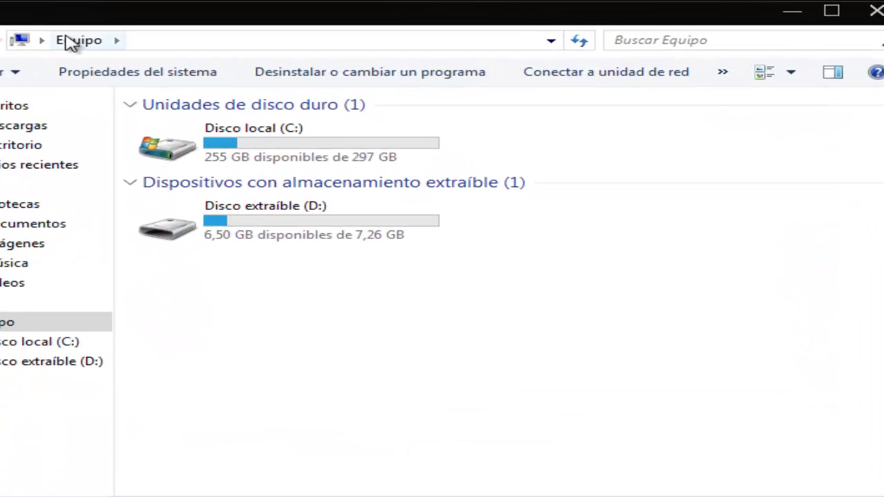
click(513, 40)
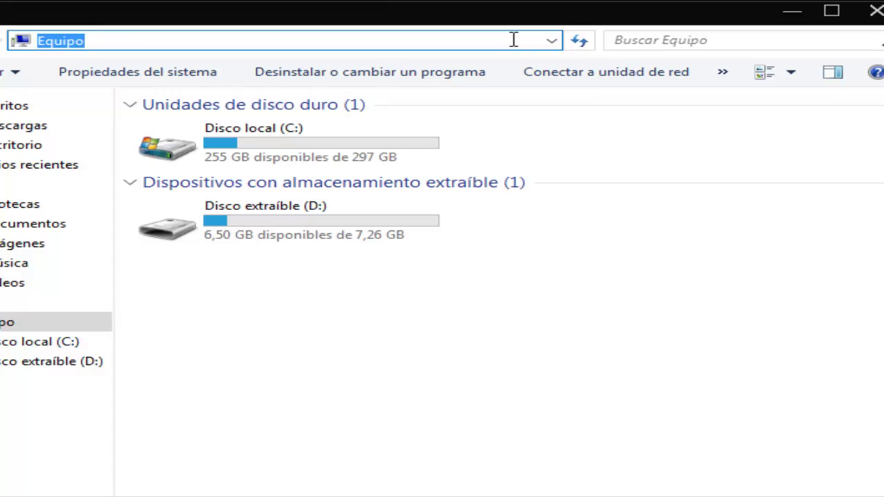
right_click(514, 40)
click(584, 124)
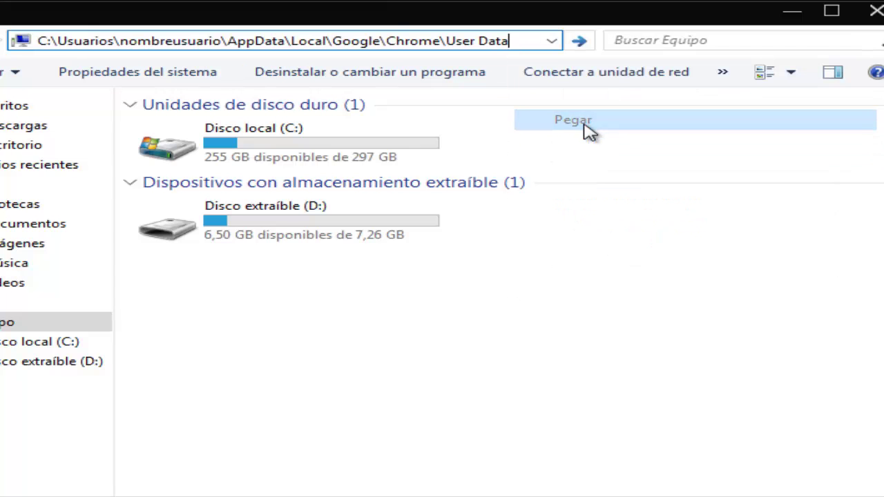
Replace nombreusuario in the path with the Windows account's user name and open the User Data folder.
click(221, 42)
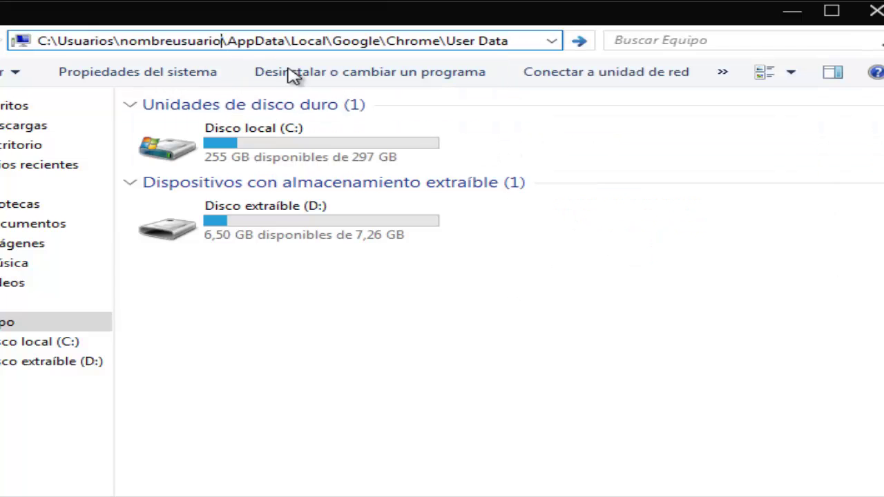
key(BackSpace)
key(BackSpace)
key(BackSpace)
key(BackSpace)
key(BackSpace)
key(BackSpace)
key(BackSpace)
key(BackSpace)
key(BackSpace)
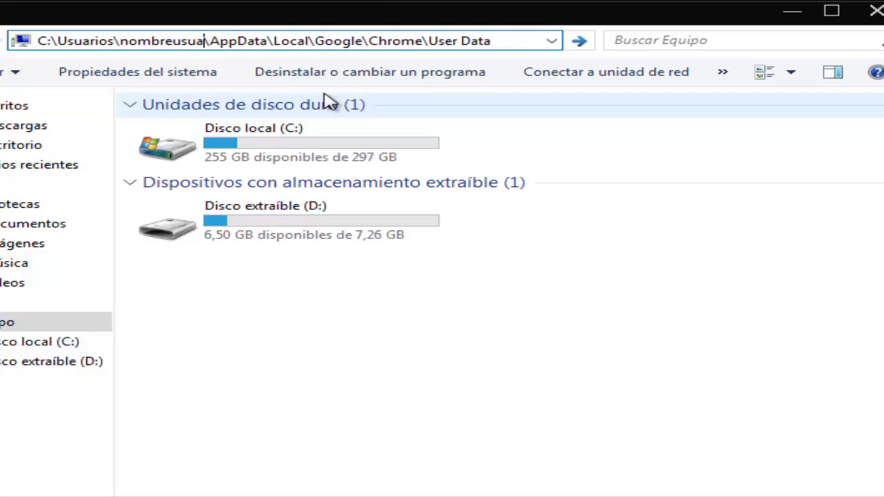
key(BackSpace)
key(BackSpace)
key(BackSpace)
key(BackSpace)
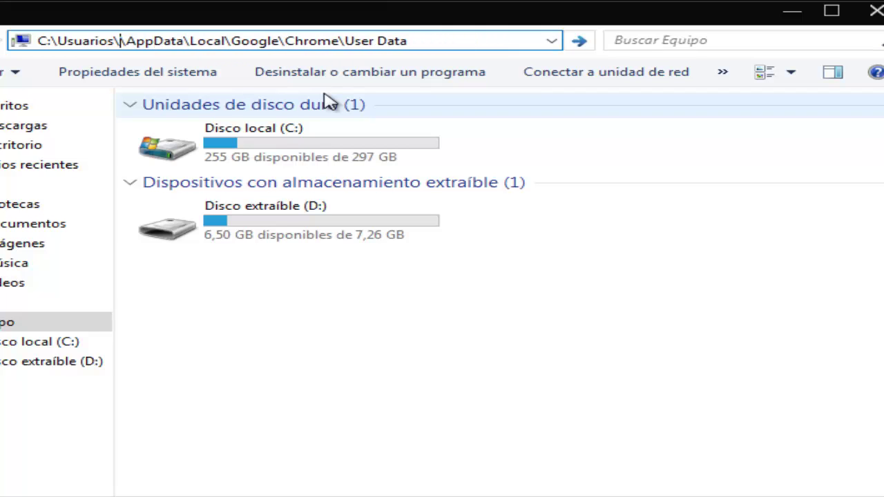
text(javier)
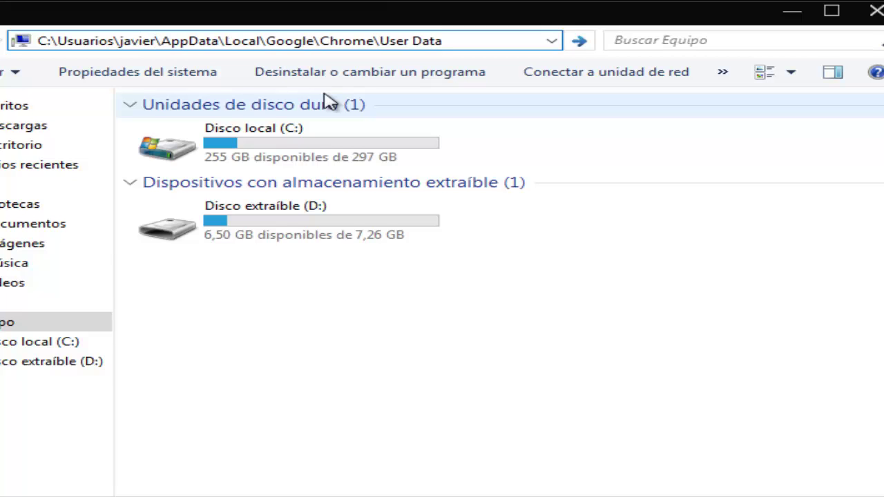
key(Return)
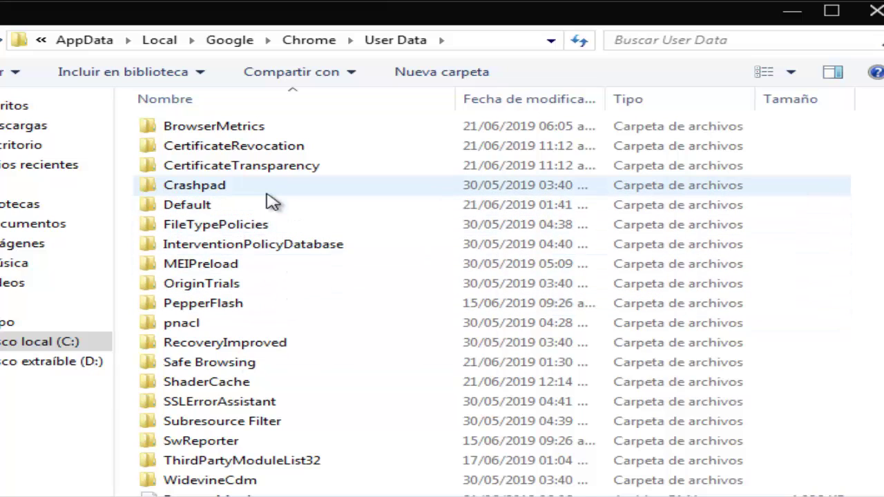
Show the available actions for the Default folder, including Eliminar, without applying any, and minimize the folder window.
right_click(251, 211)
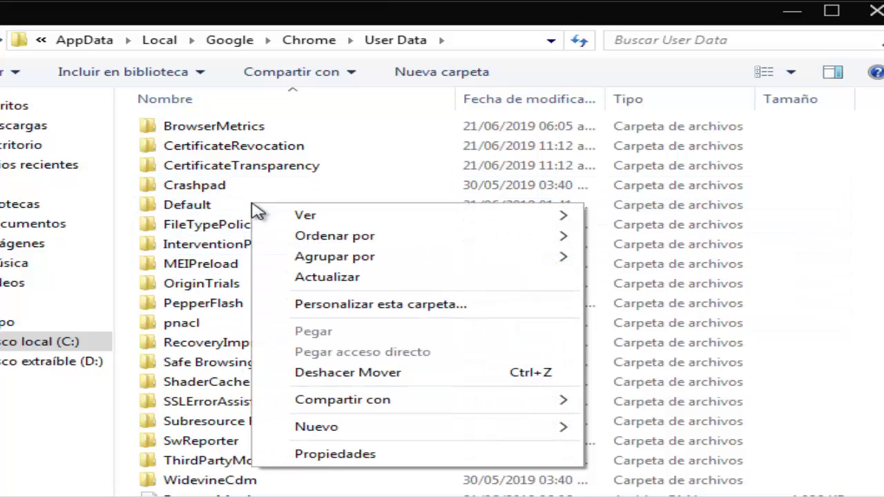
click(195, 210)
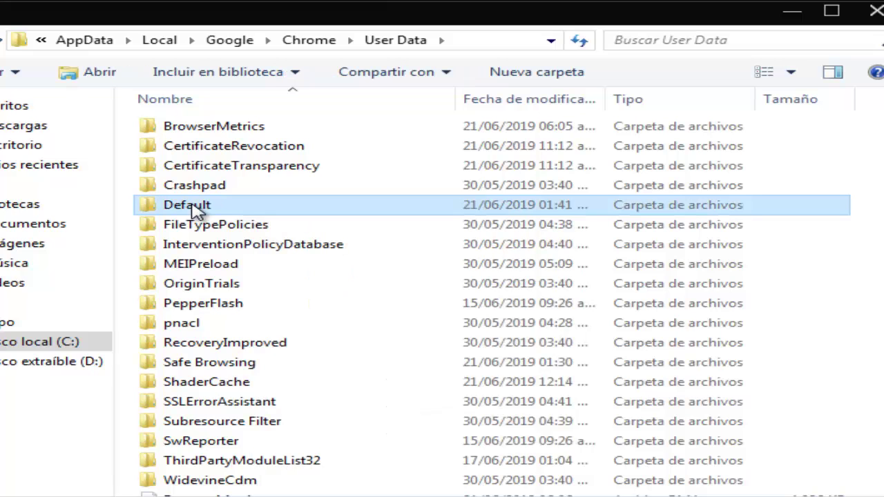
right_click(221, 210)
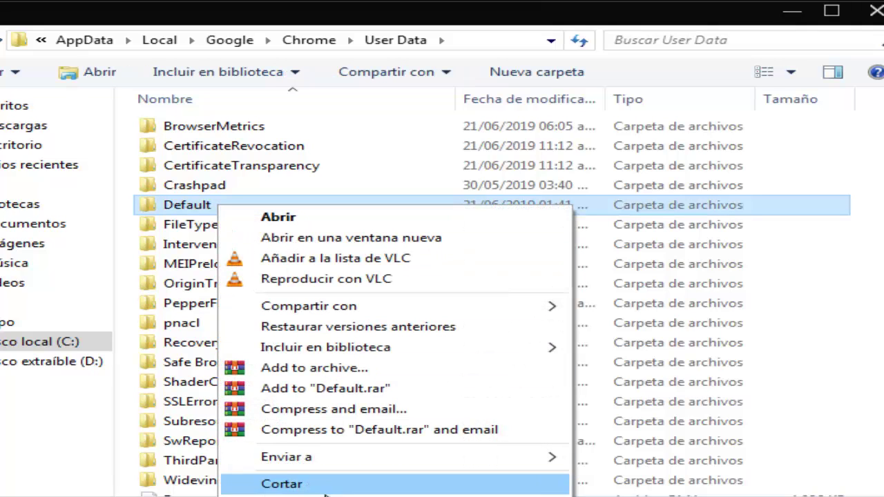
click(523, 7)
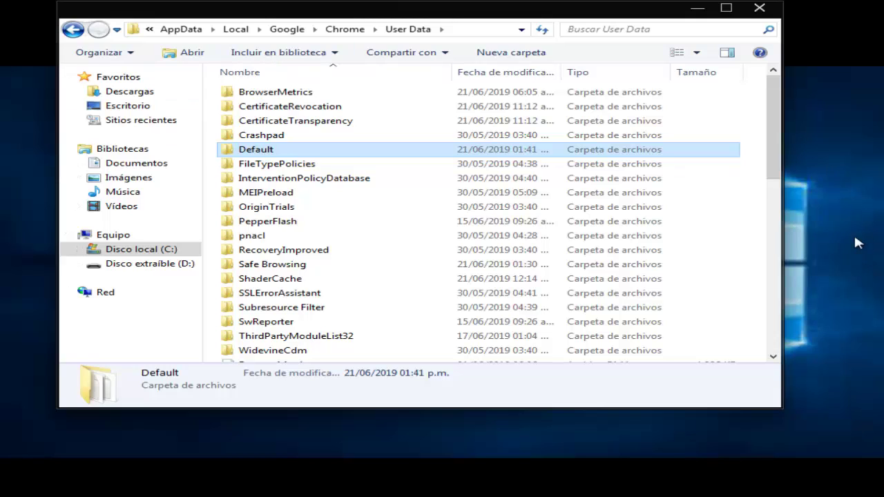
right_click(274, 153)
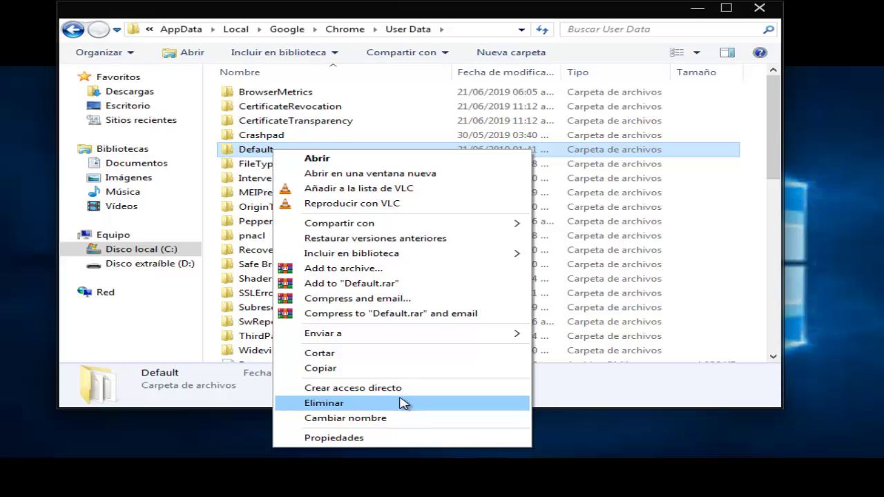
click(698, 13)
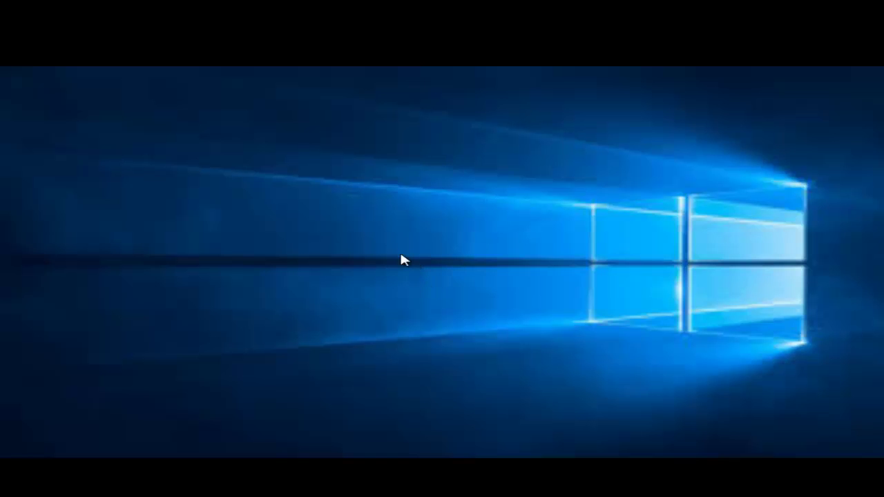
Launch Google Chrome from the list of installed programs and open its Configuración page.
click(25, 482)
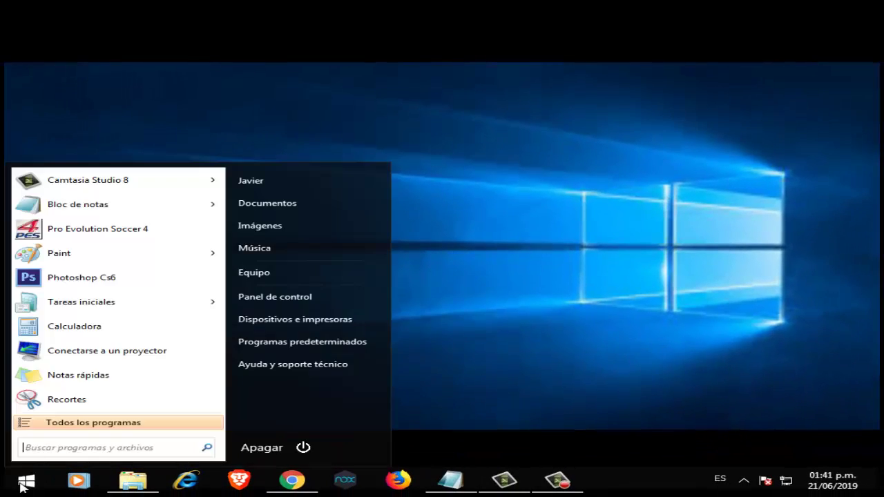
click(78, 424)
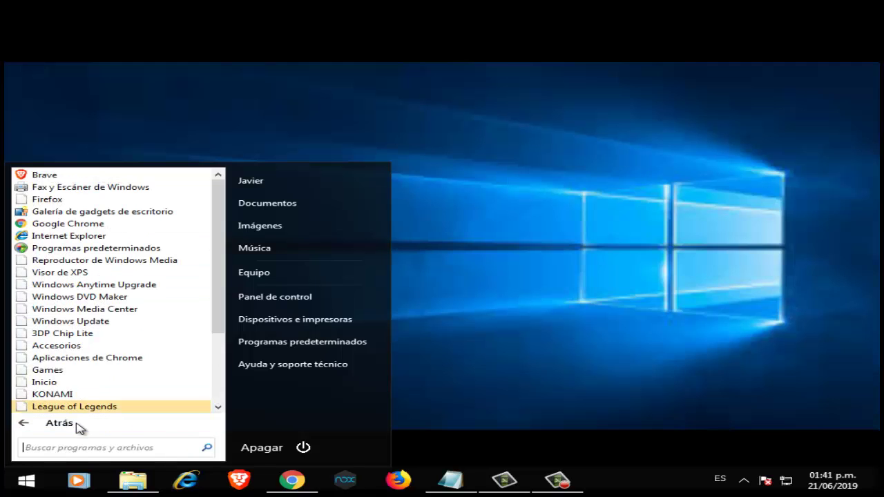
click(69, 225)
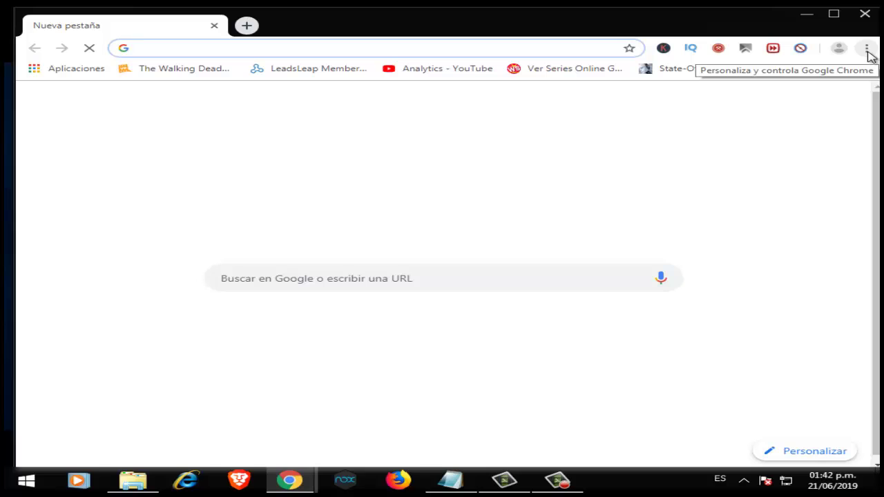
click(867, 50)
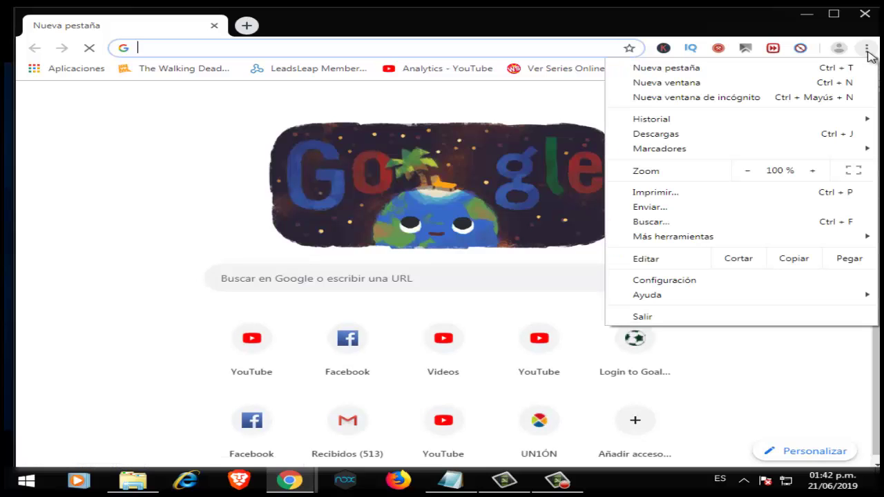
click(700, 281)
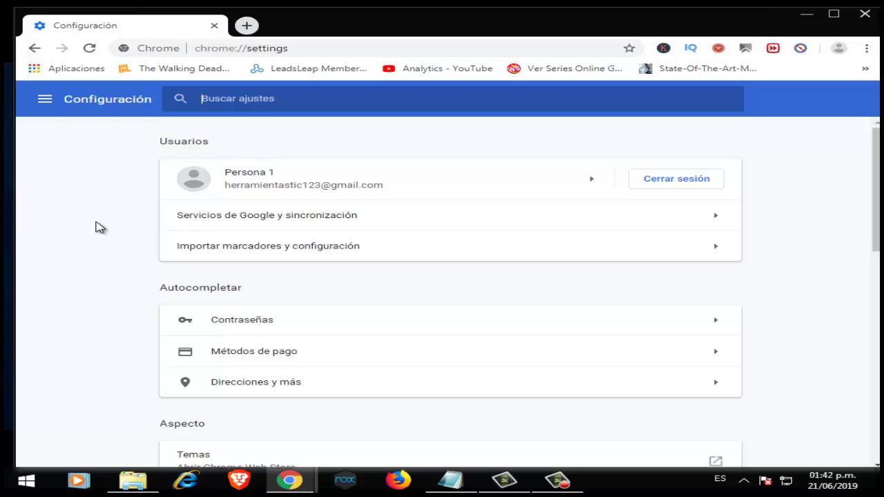
Expand the advanced settings, bring up the Restablecer configuración confirmation for restoring the original defaults, and cancel it.
scroll(97, 228, down, 10)
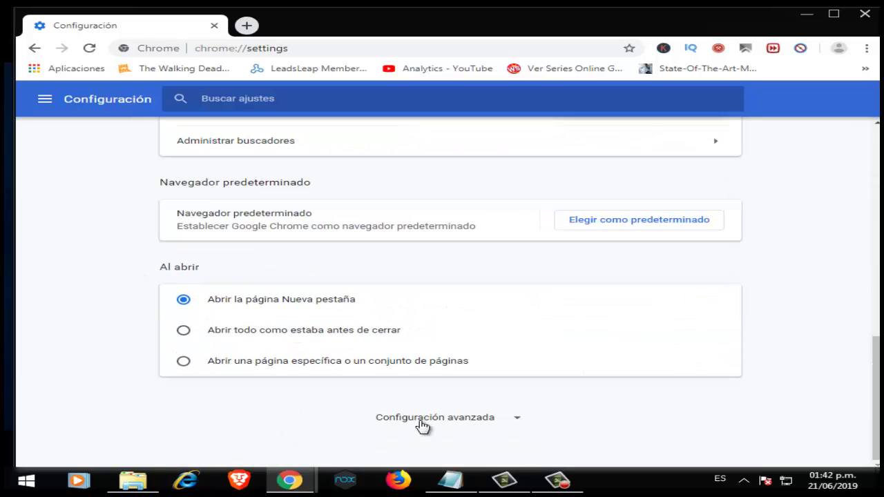
click(423, 426)
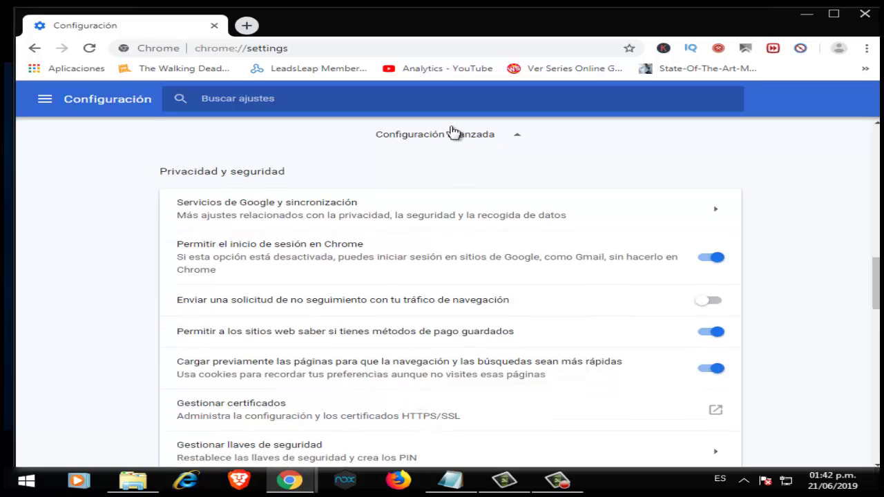
scroll(419, 187, down, 12)
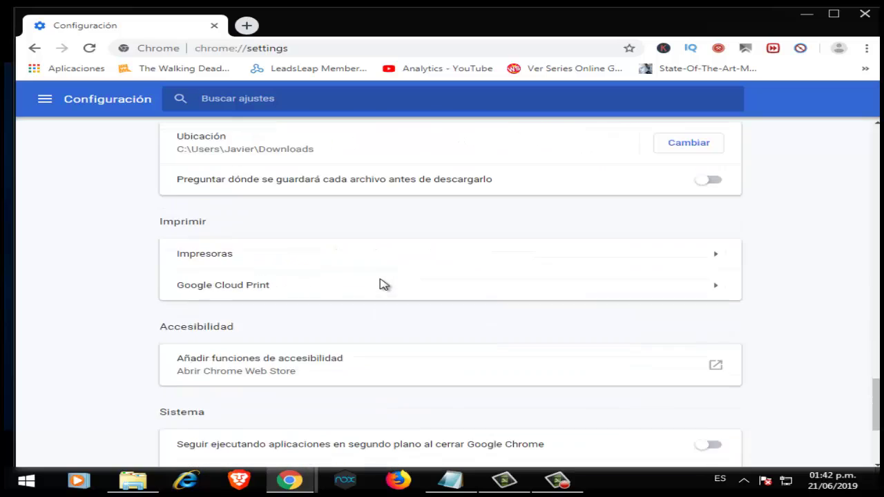
scroll(384, 287, down, 3)
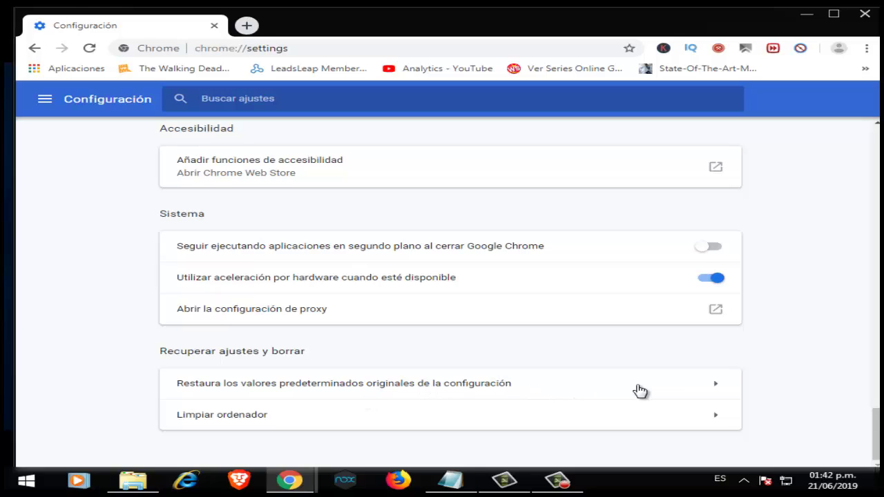
click(715, 390)
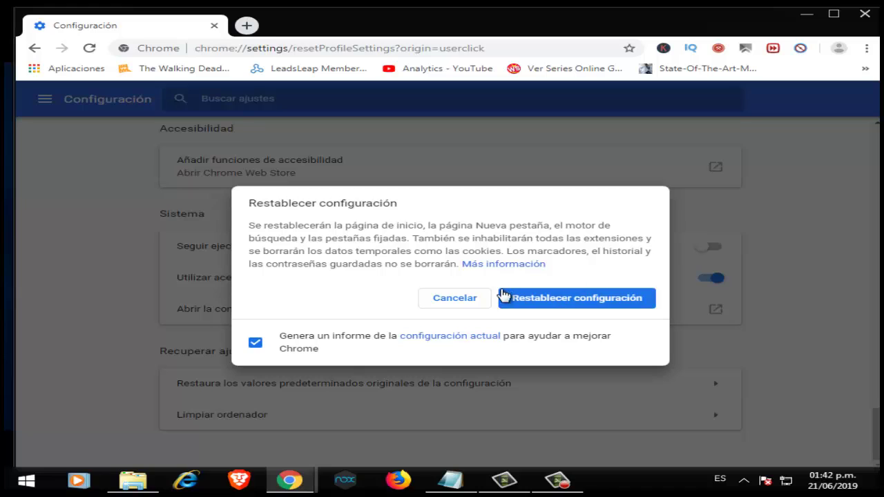
click(471, 302)
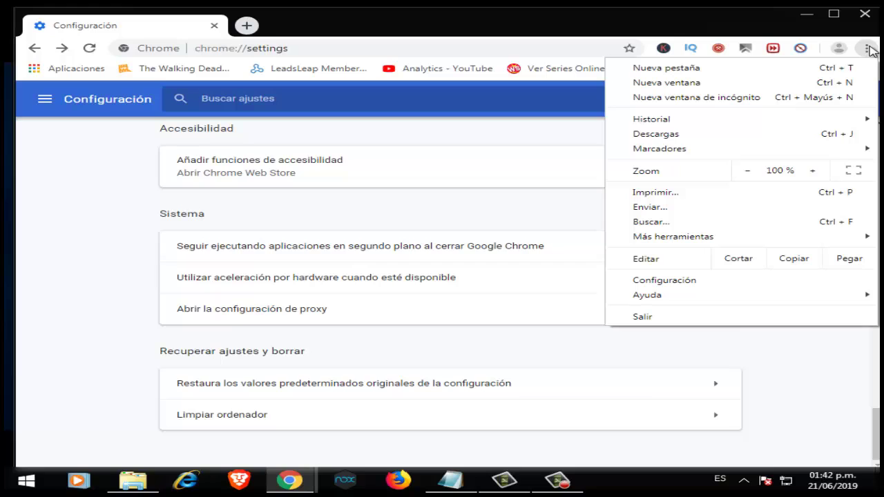
Open the browser's Extensiones page to manage the installed extensions.
mouse_move(714, 247)
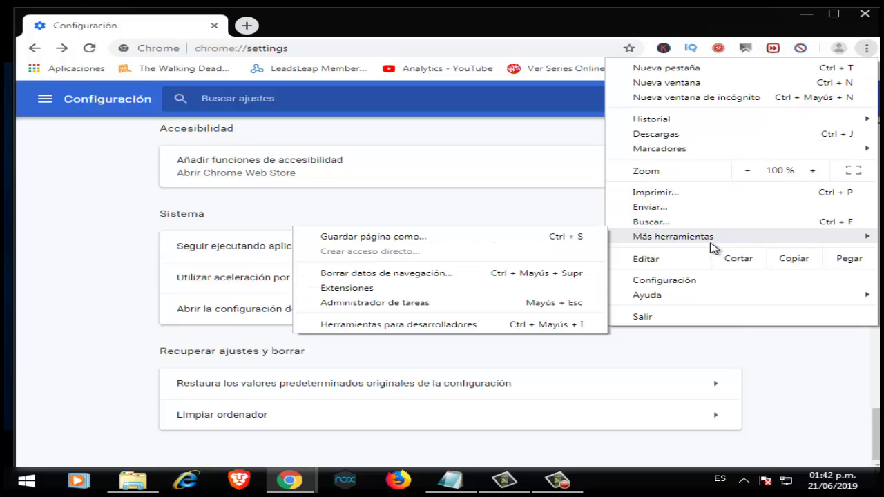
click(400, 297)
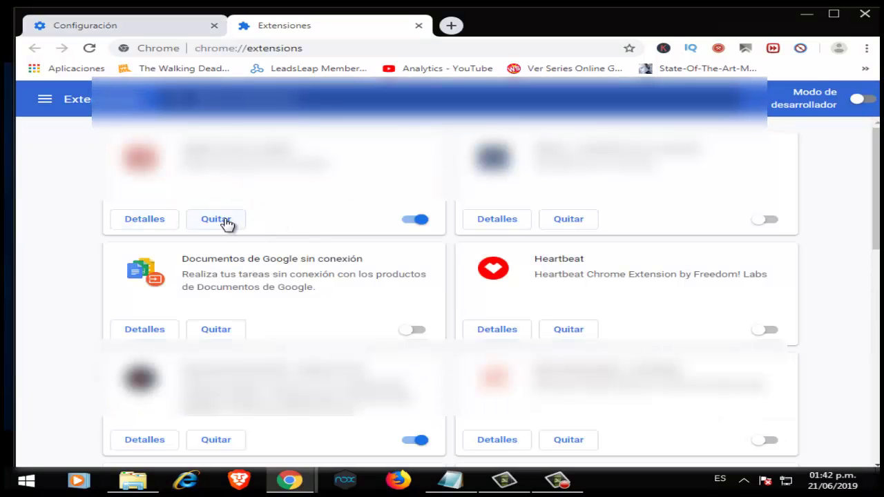
Close the Extensiones page and return to the browser's Configuración page.
click(418, 26)
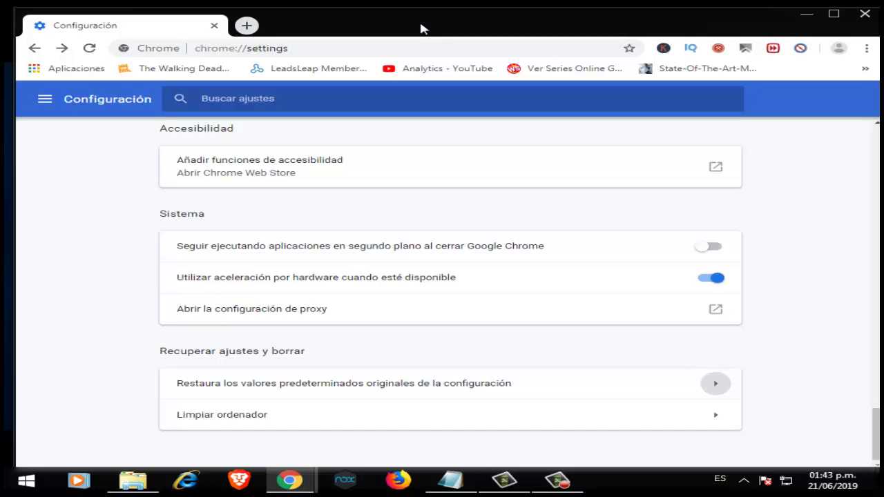
click(866, 48)
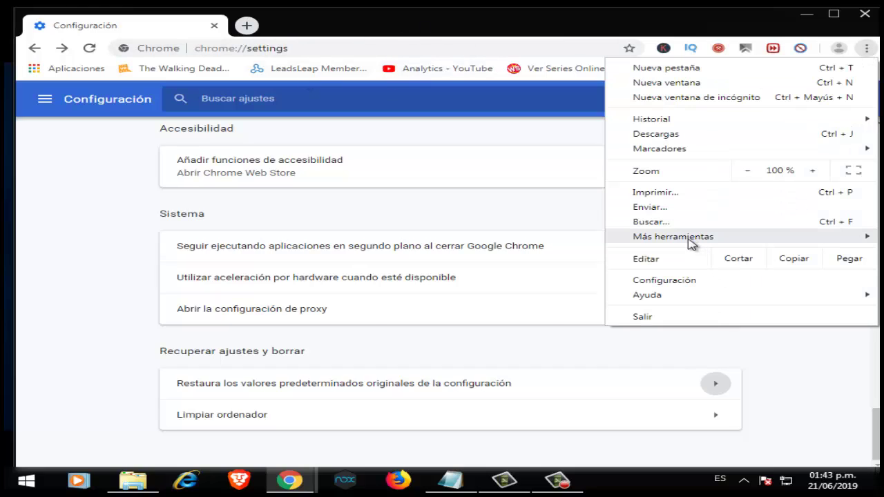
mouse_move(691, 239)
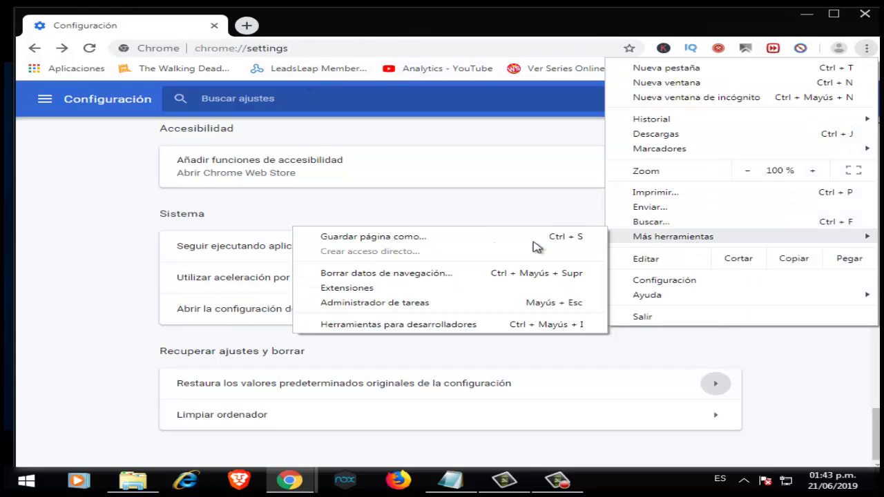
click(684, 281)
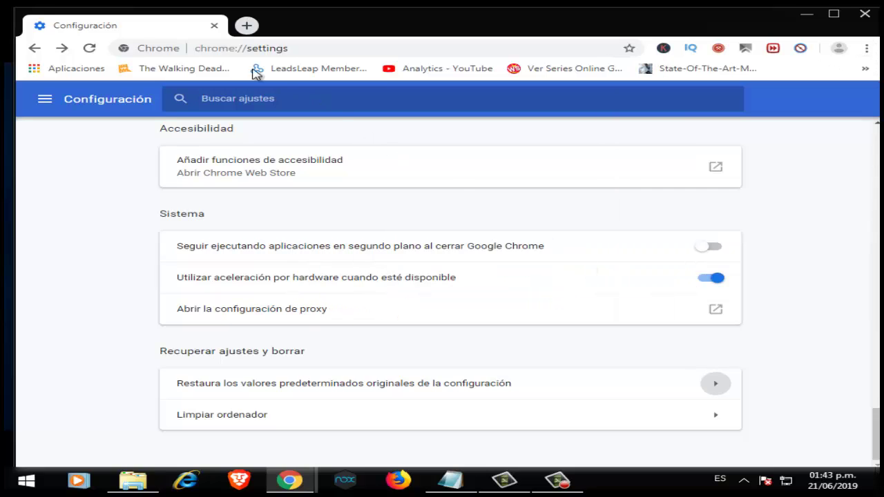
Open the Limpiar ordenador page under Recuperar ajustes y borrar to show the harmful software search, and close the browser without running it.
scroll(267, 223, up, 5)
scroll(267, 221, up, 5)
scroll(341, 250, down, 8)
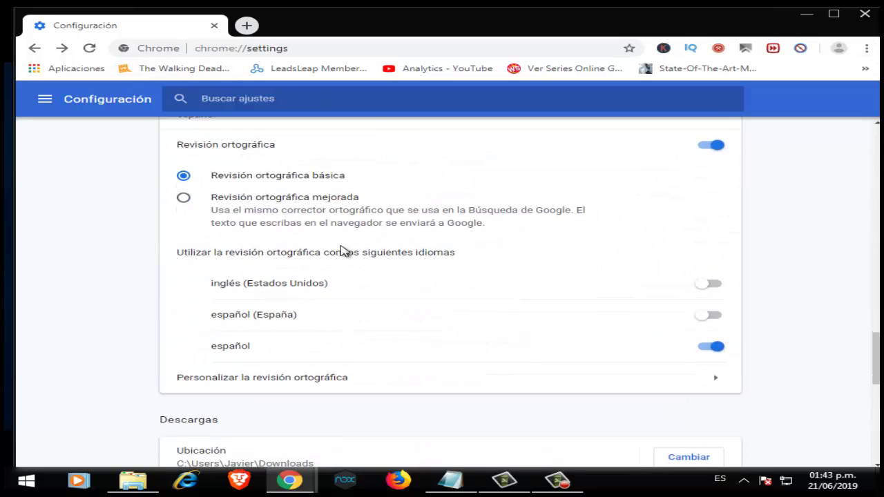
scroll(345, 250, up, 9)
scroll(460, 249, up, 2)
scroll(497, 338, down, 10)
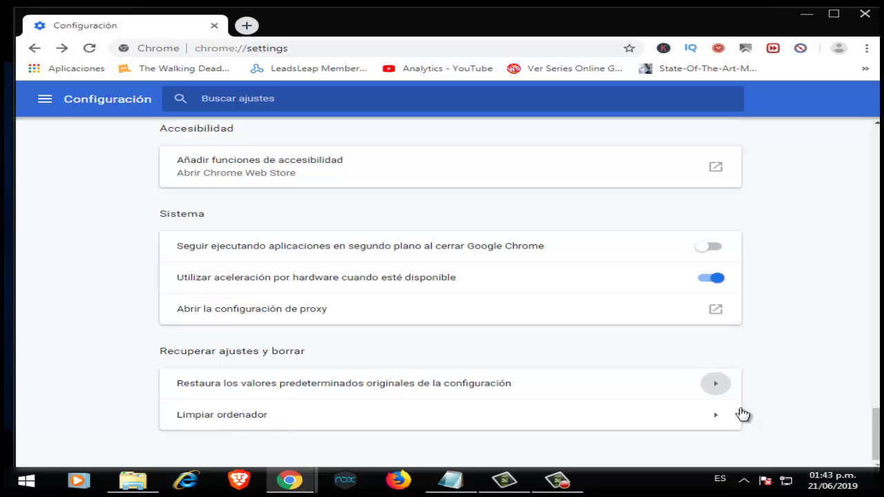
click(716, 420)
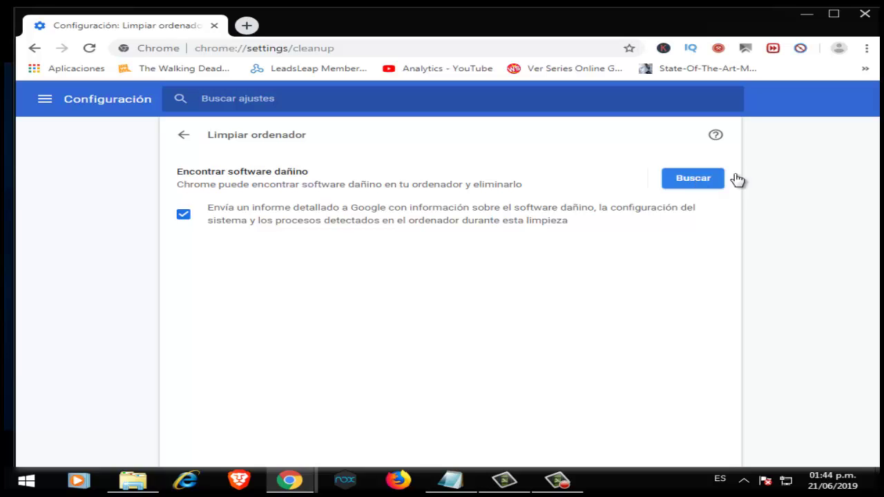
click(866, 15)
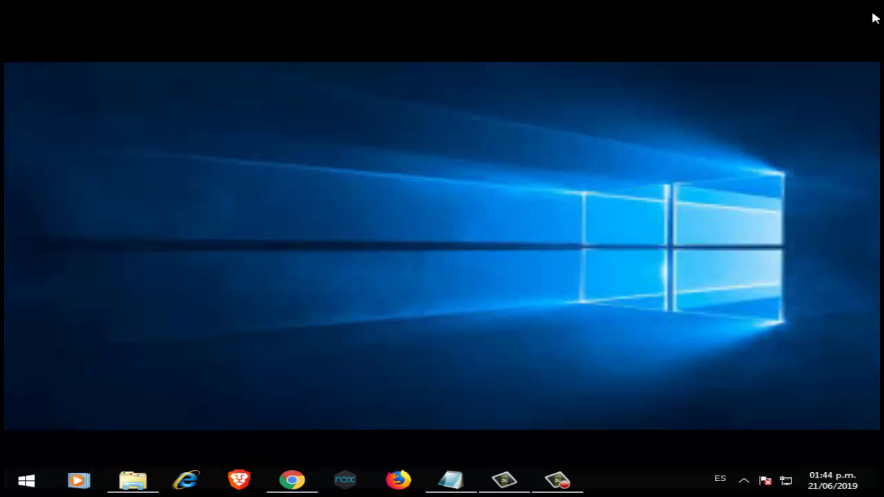